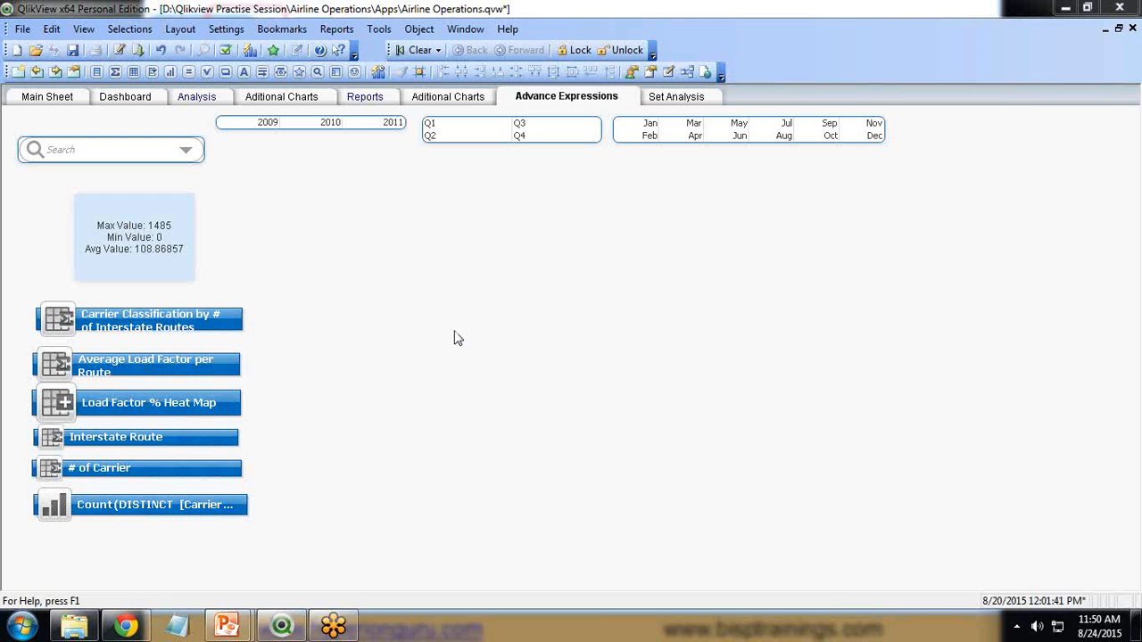
Step: Open the data model's table view and spread the other tables around Main Data so that none overlap
{"action": "key", "text": "ctrl+t"}
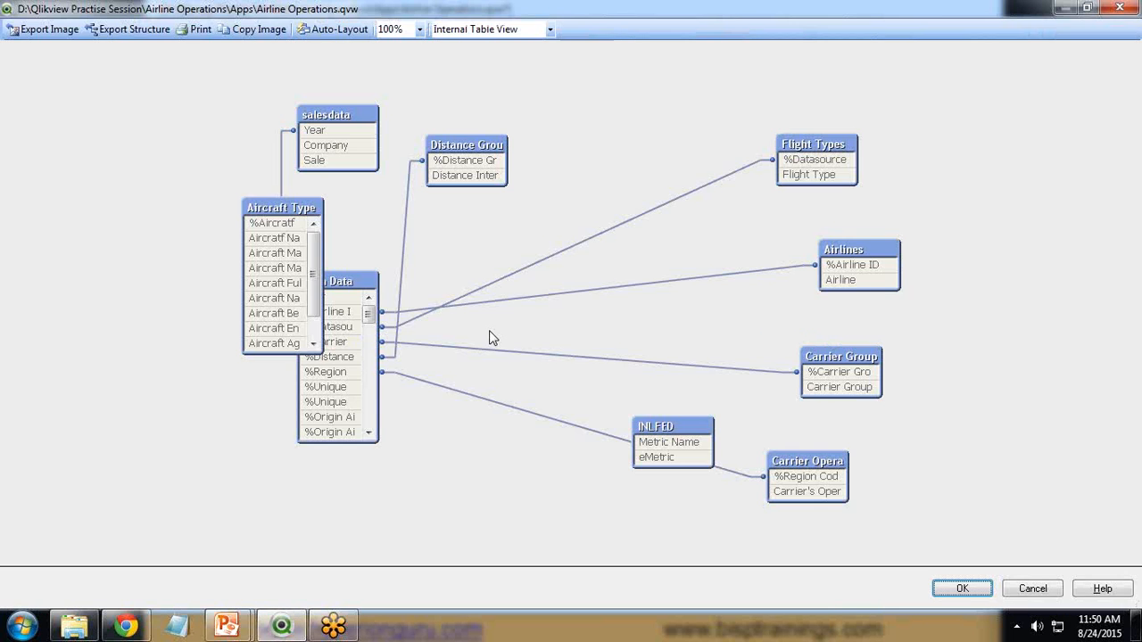
{"action": "left_click_drag", "start_coordinate": [283, 225], "coordinate": [157, 196]}
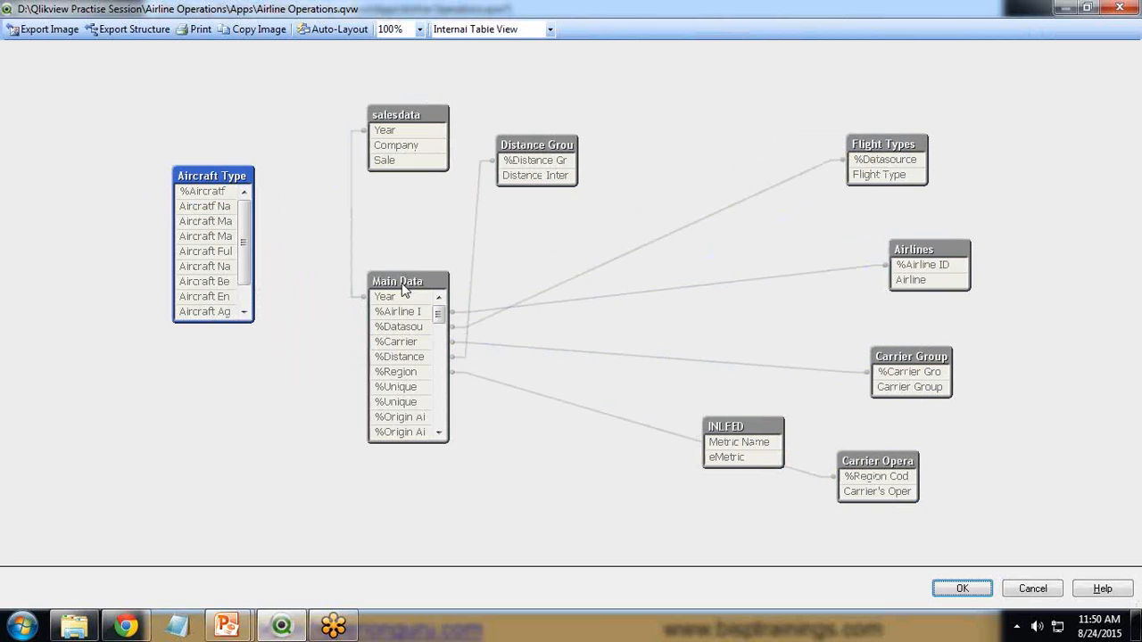
{"action": "left_click_drag", "start_coordinate": [401, 283], "coordinate": [539, 257]}
{"action": "left_click_drag", "start_coordinate": [437, 114], "coordinate": [374, 110]}
{"action": "left_click_drag", "start_coordinate": [532, 148], "coordinate": [358, 282]}
{"action": "left_click_drag", "start_coordinate": [878, 149], "coordinate": [770, 126]}
{"action": "left_click_drag", "start_coordinate": [914, 253], "coordinate": [824, 246]}
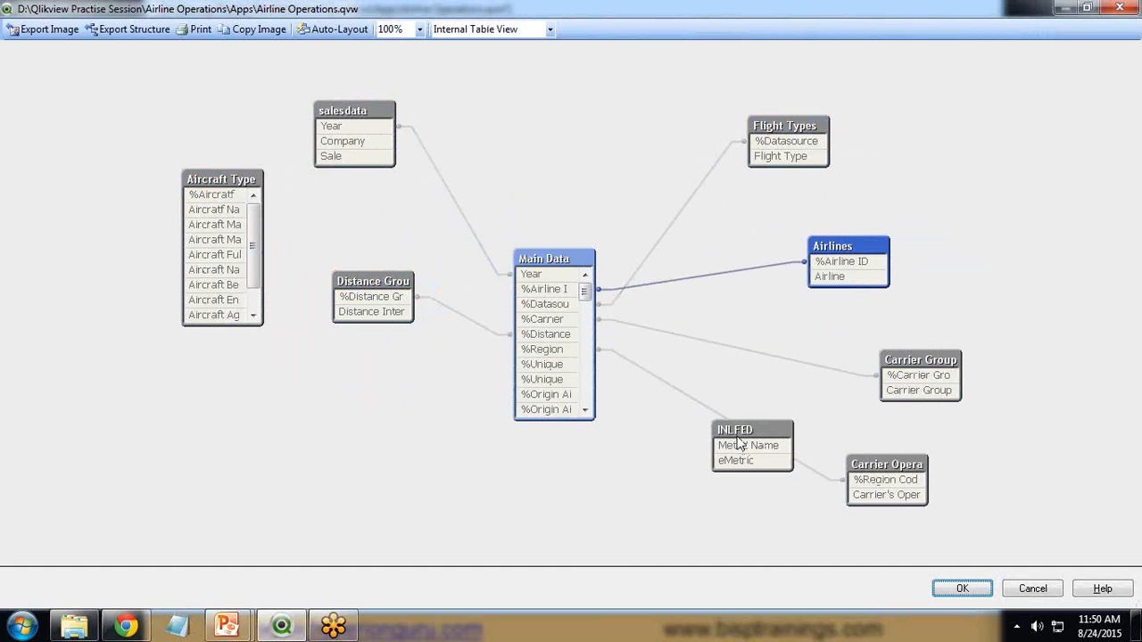
{"action": "left_click_drag", "start_coordinate": [725, 432], "coordinate": [221, 432]}
{"action": "left_click_drag", "start_coordinate": [905, 489], "coordinate": [440, 472]}
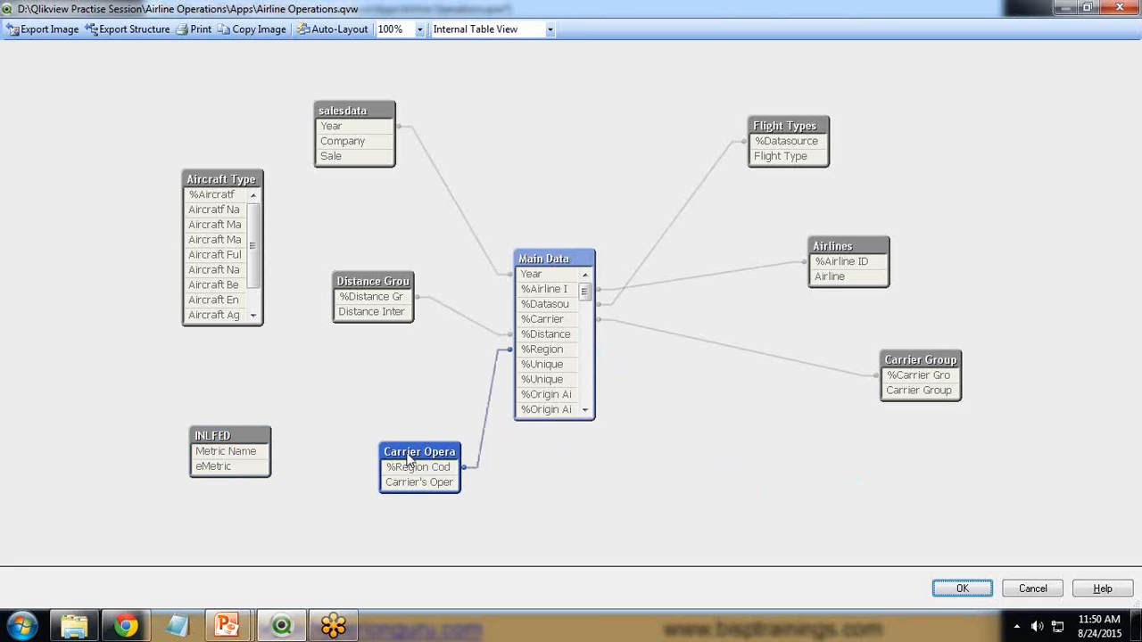
{"action": "left_click_drag", "start_coordinate": [906, 369], "coordinate": [754, 433]}
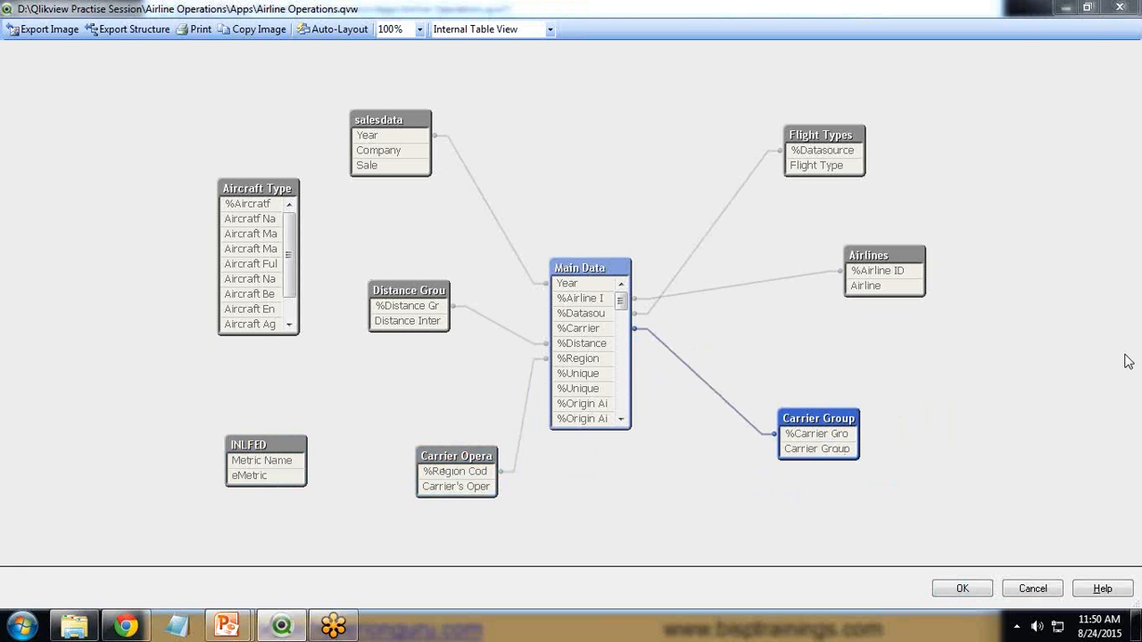
Step: Examine the Main Data fields and the Interstate Routes by Carrier example in the PowerPoint slide show, and close QlikView's table view
{"action": "scroll", "coordinate": [602, 376], "scroll_direction": "down", "scroll_amount": 5}
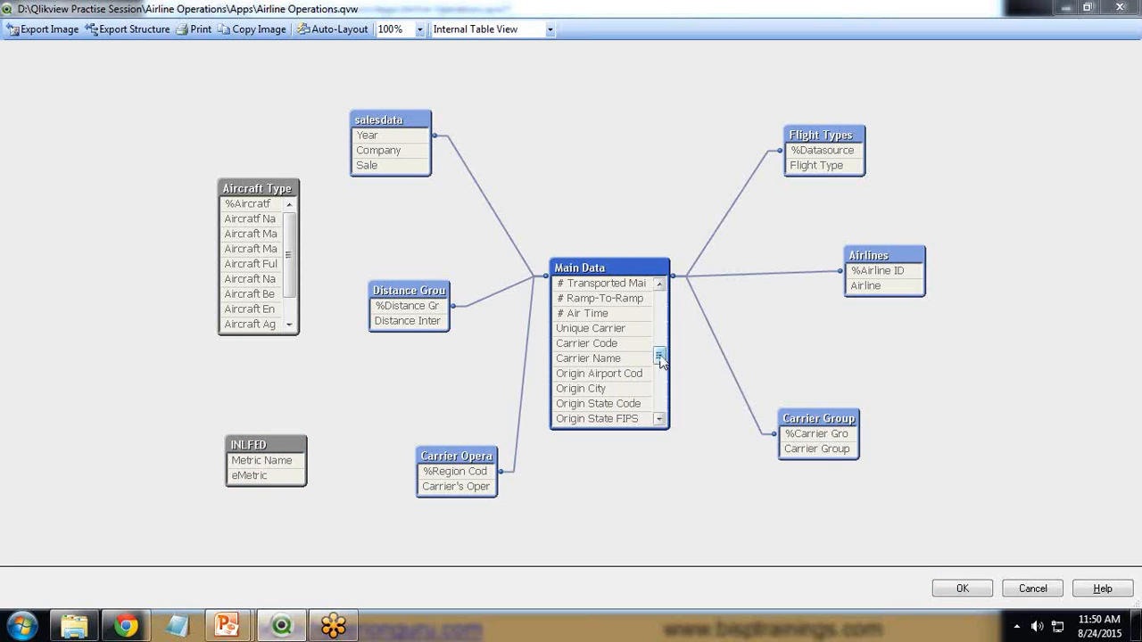
{"action": "mouse_move", "coordinate": [227, 627]}
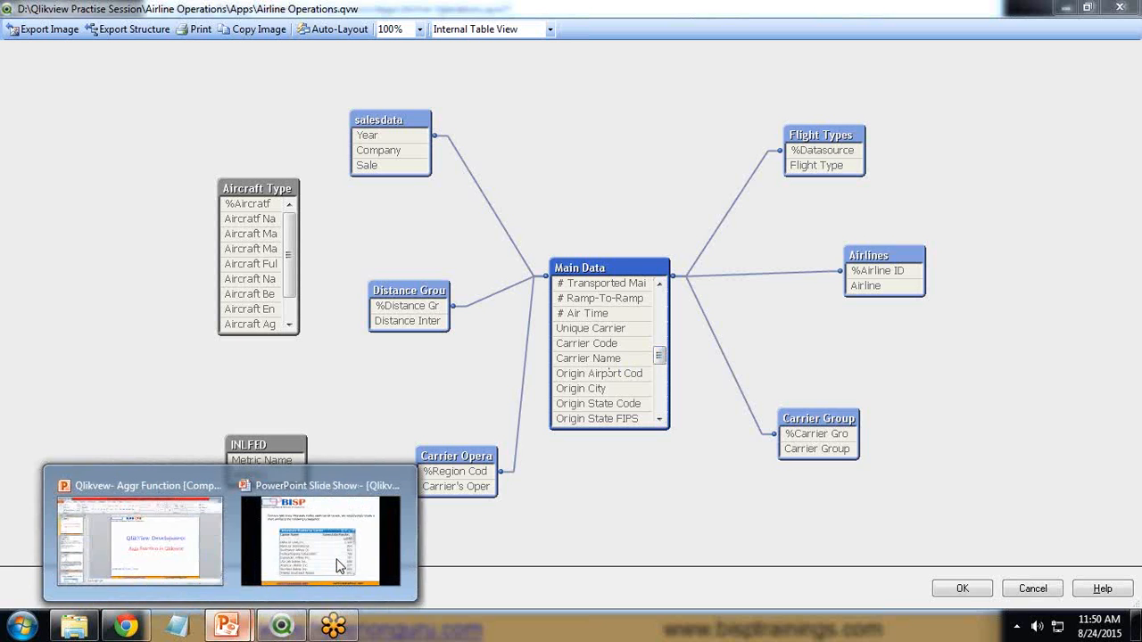
{"action": "left_click", "coordinate": [241, 546]}
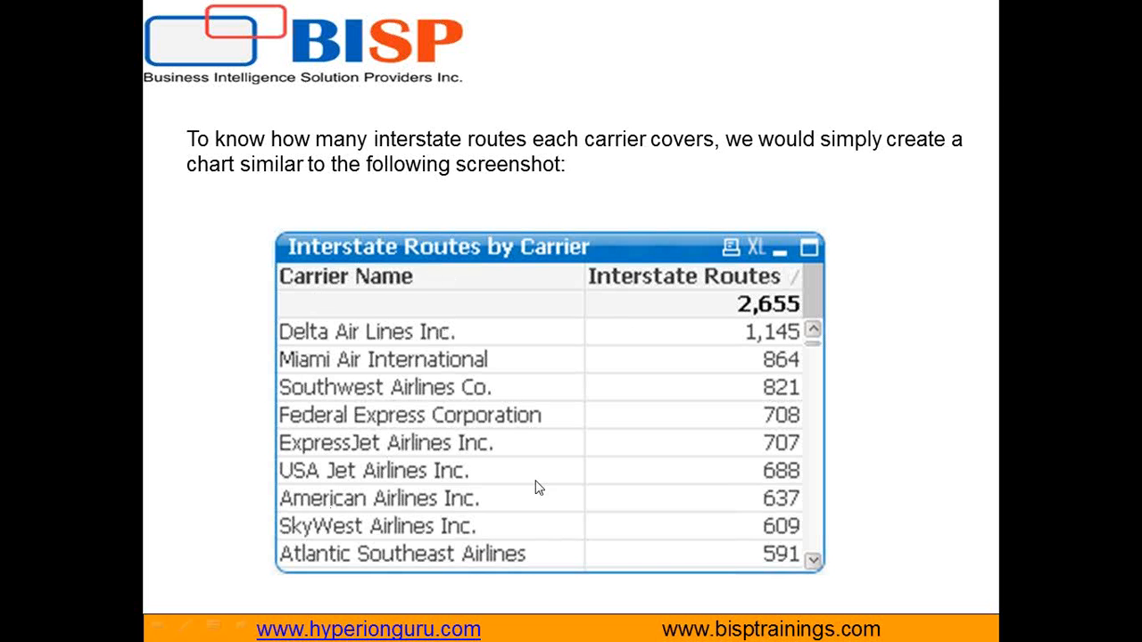
{"action": "key", "text": "alt+Tab"}
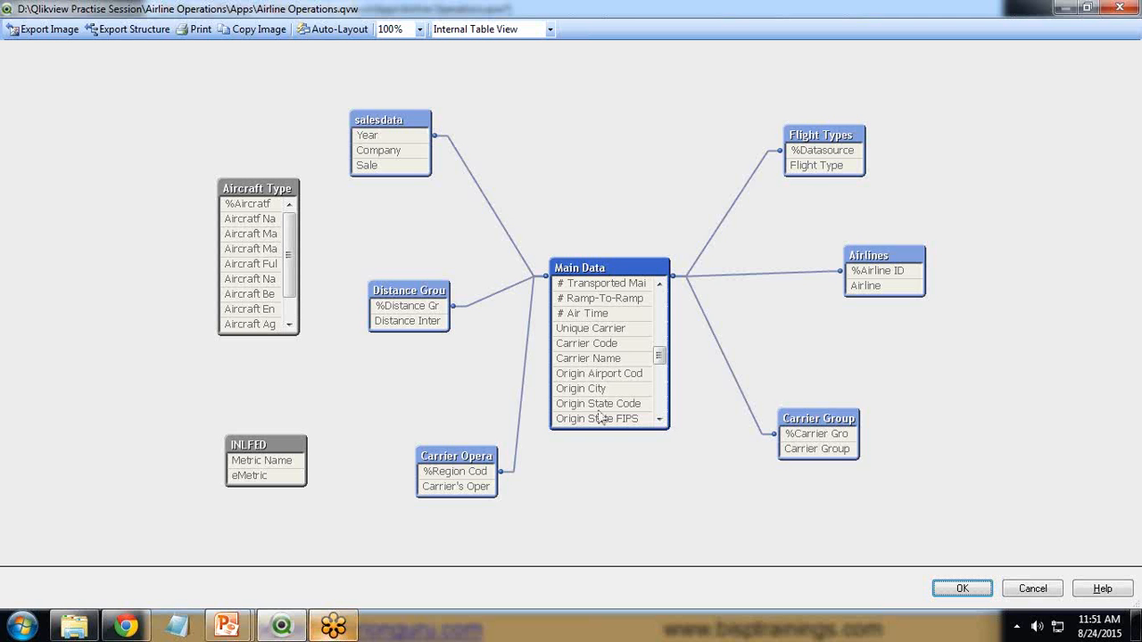
{"action": "left_click", "coordinate": [1120, 9]}
Step: Create a straight table chart on the Advance Expressions sheet with the window title 'Interstate routes by carrier'
{"action": "right_click", "coordinate": [400, 247]}
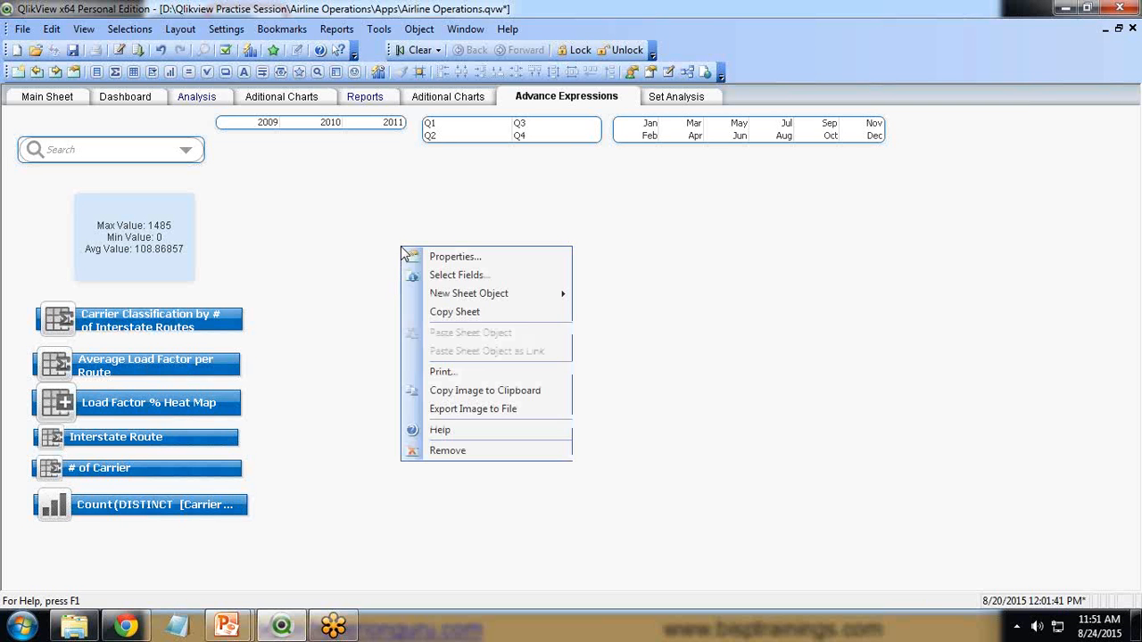
{"action": "mouse_move", "coordinate": [462, 303]}
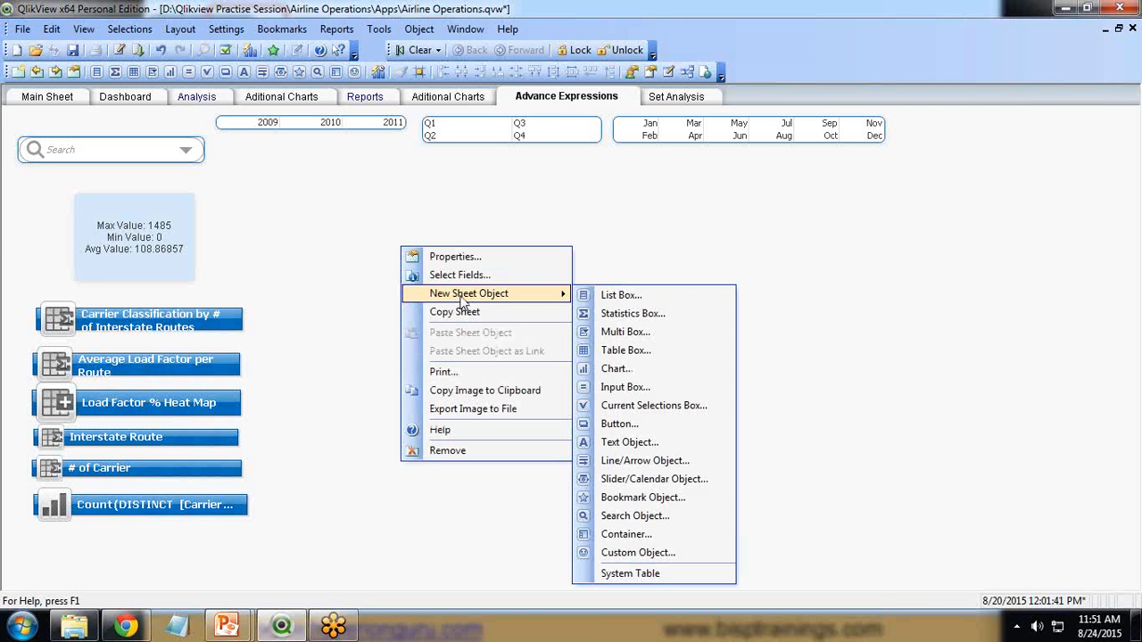
{"action": "left_click", "coordinate": [621, 369]}
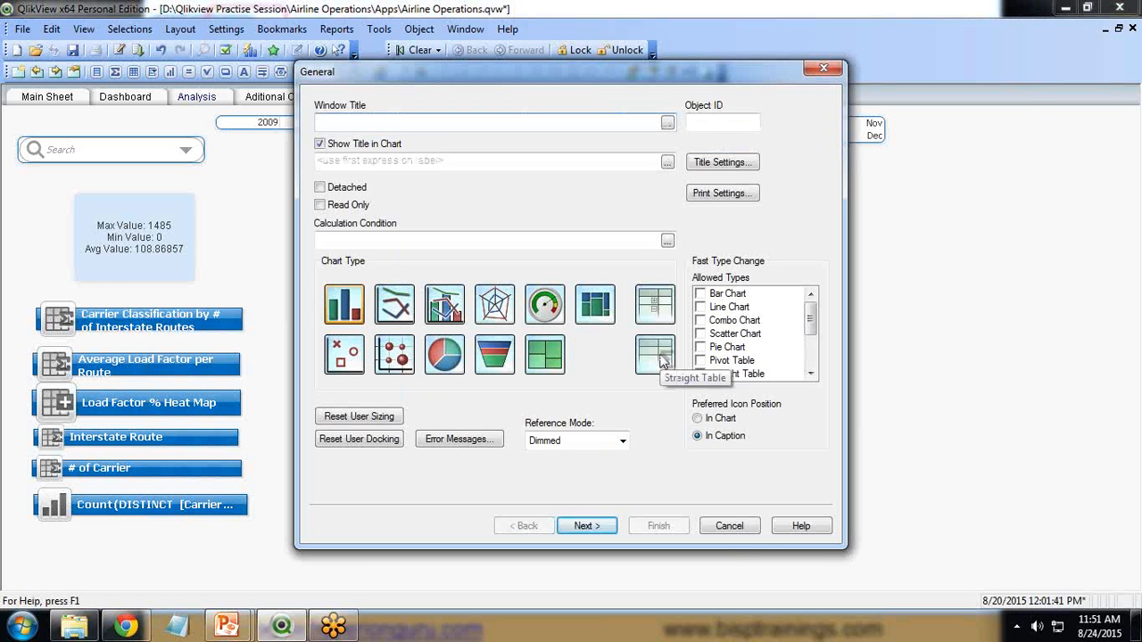
{"action": "left_click", "coordinate": [660, 358]}
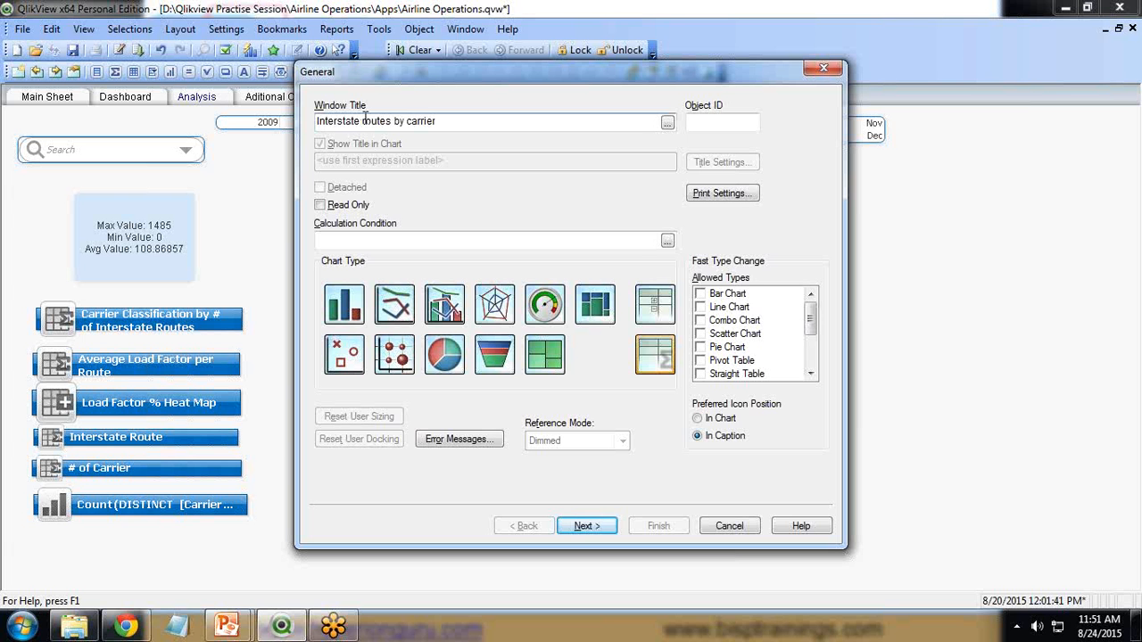
{"action": "left_click", "coordinate": [598, 529]}
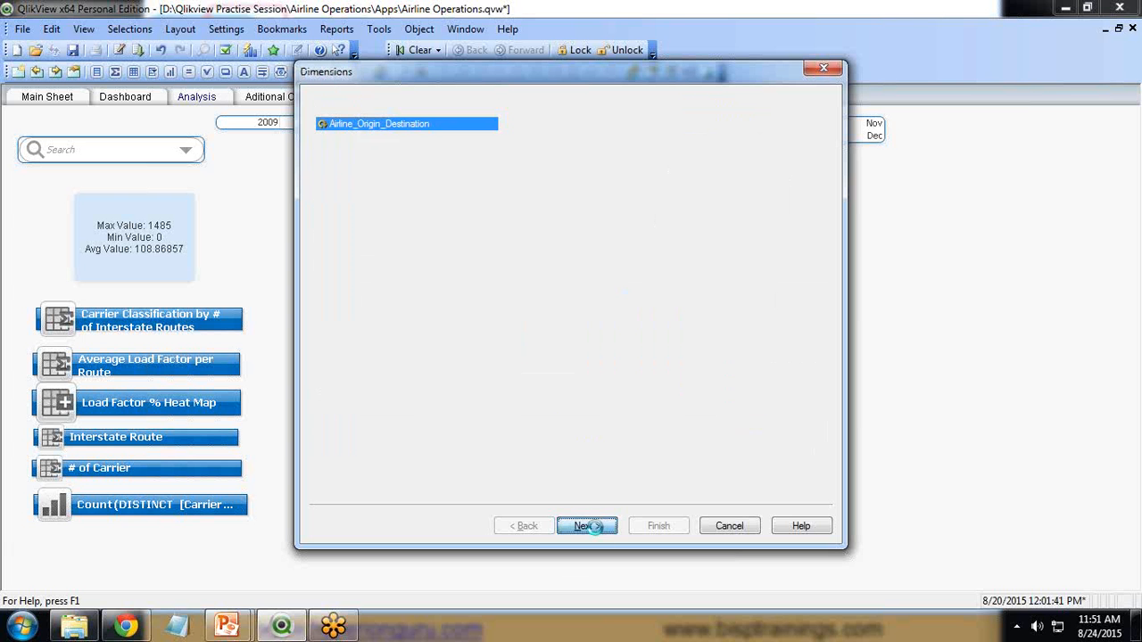
Step: Add Carrier Name as the chart's dimension and proceed to its expressions
{"action": "left_click_drag", "start_coordinate": [505, 155], "coordinate": [506, 258]}
{"action": "left_click", "coordinate": [382, 258]}
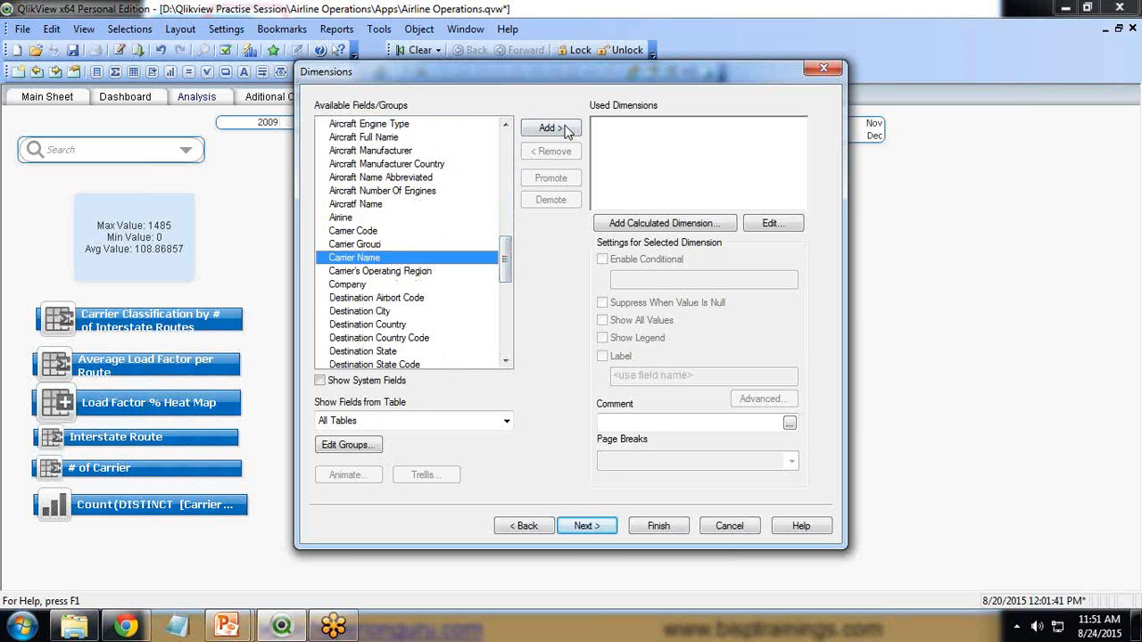
{"action": "left_click", "coordinate": [564, 128]}
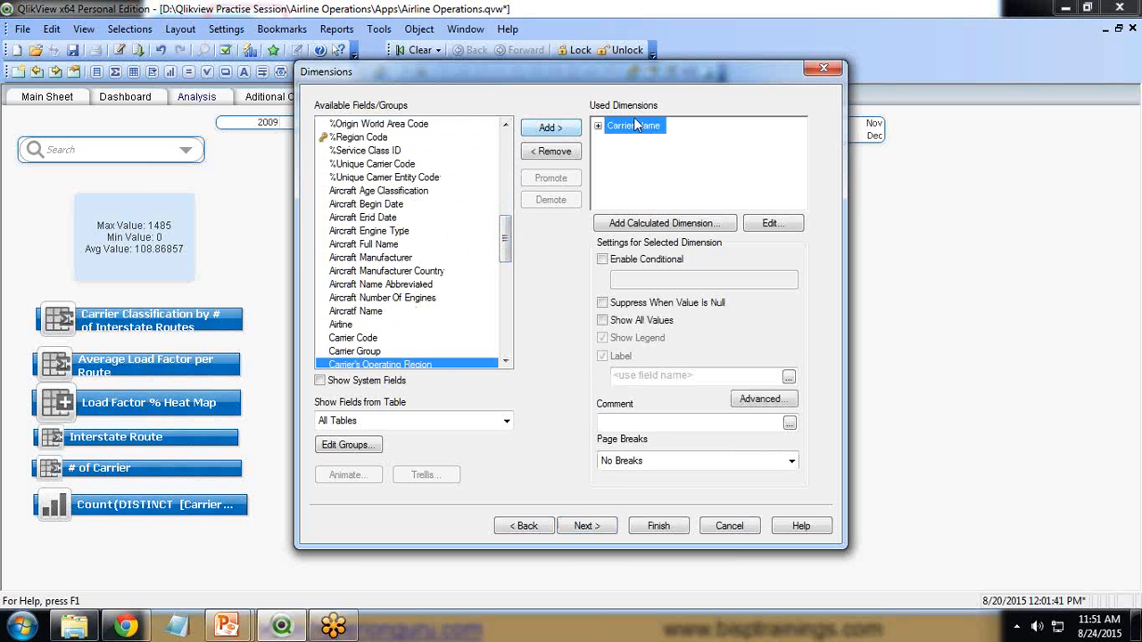
{"action": "left_click", "coordinate": [585, 526]}
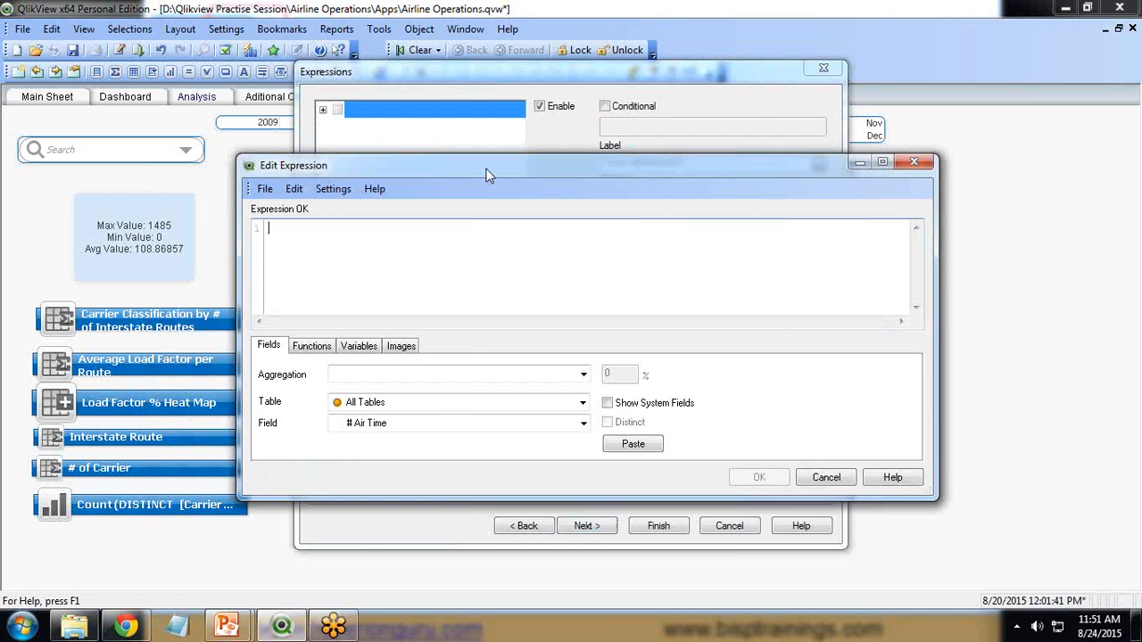
Step: In the PowerPoint slide show, underline 'many interstate routes each carrier covers', erase the drawing and return to QlikView
{"action": "left_click_drag", "start_coordinate": [486, 168], "coordinate": [432, 160]}
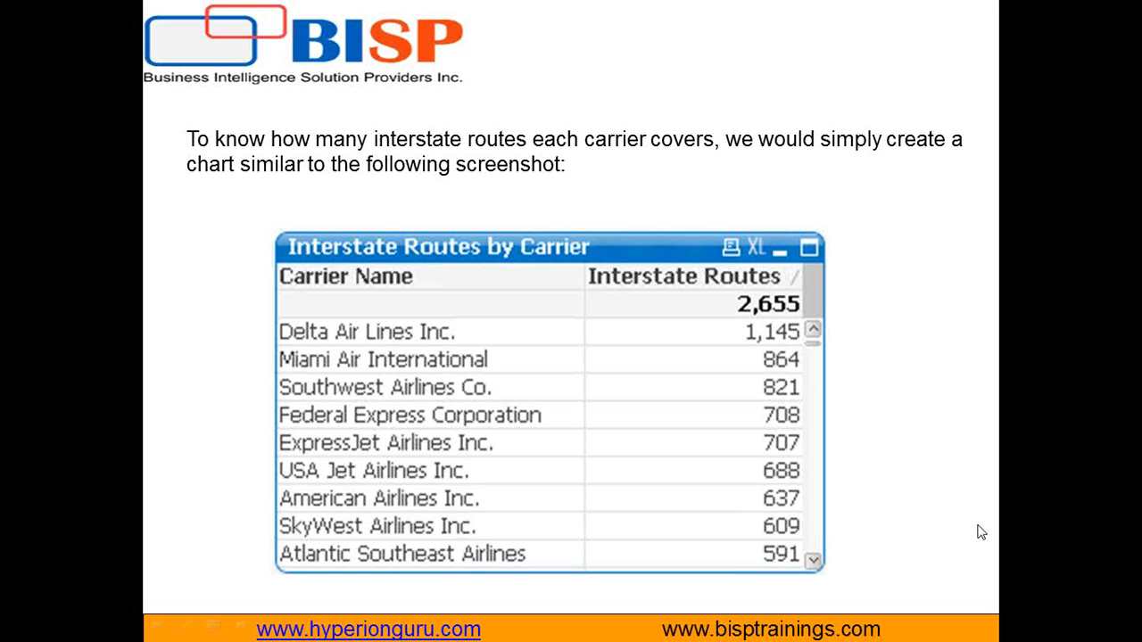
{"action": "left_click_drag", "start_coordinate": [318, 152], "coordinate": [706, 154]}
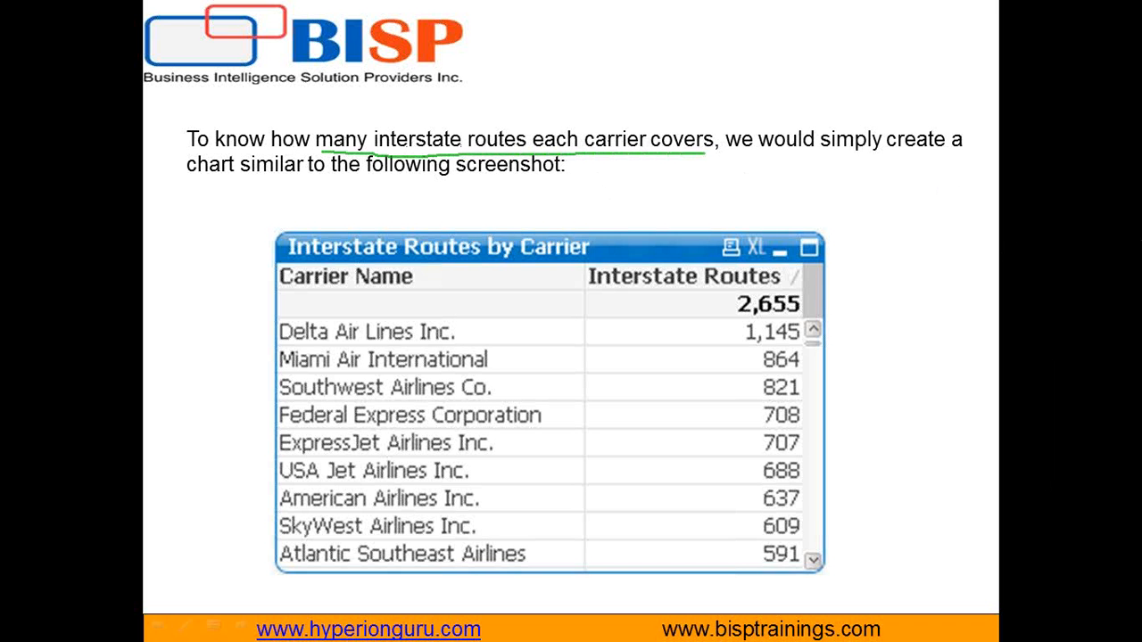
{"action": "left_click", "coordinate": [1029, 216]}
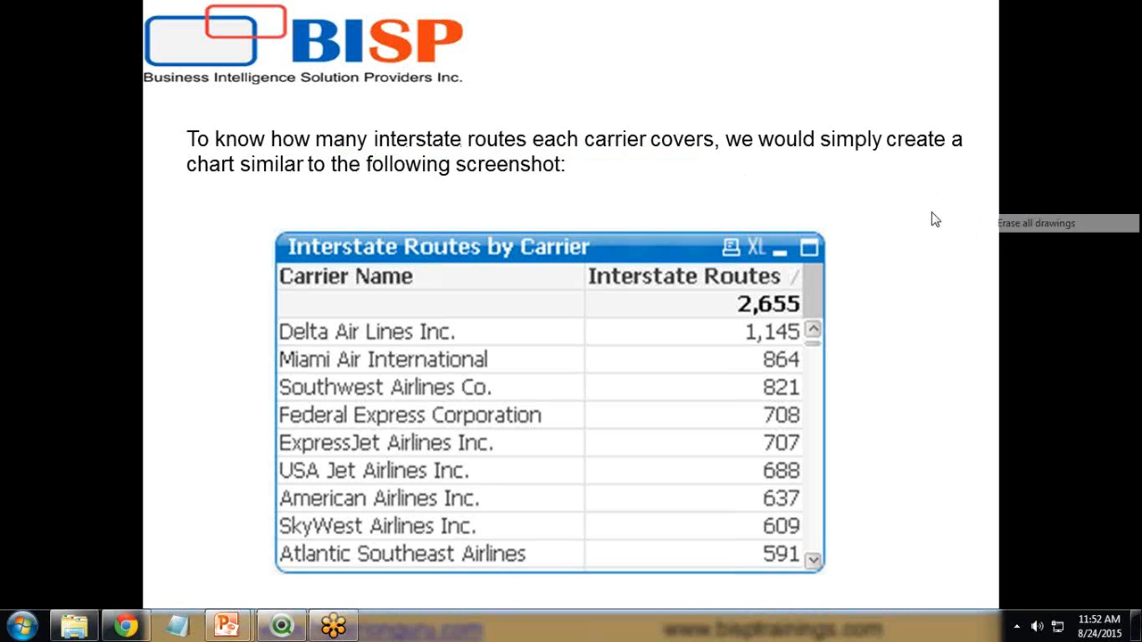
{"action": "left_click", "coordinate": [281, 626]}
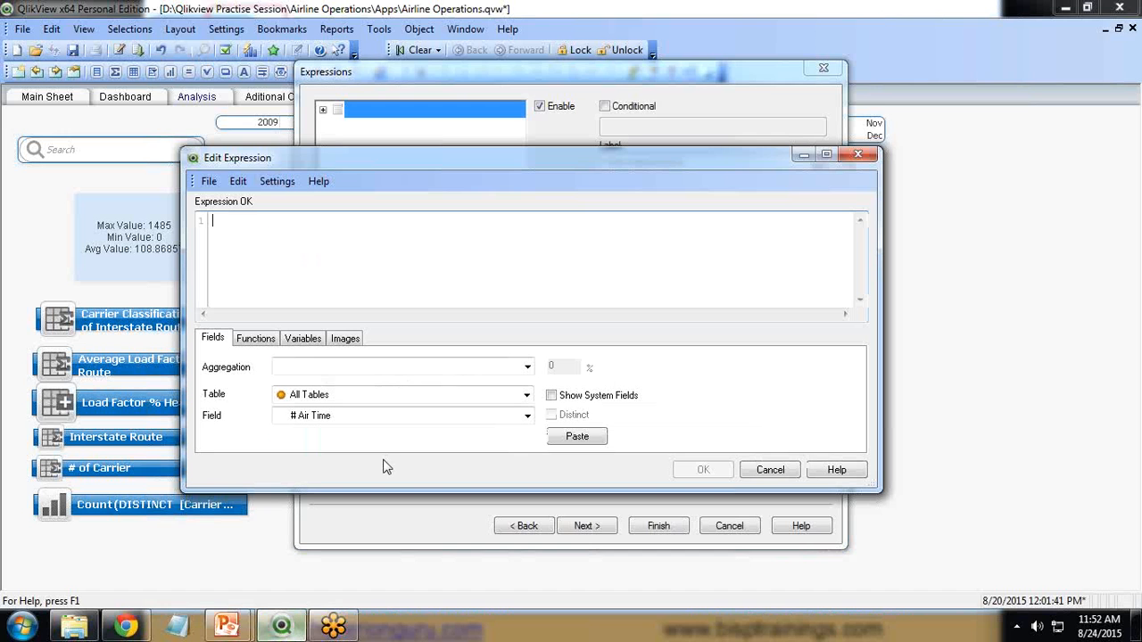
Step: Begin the chart expression with the Count function and the DISTINCT qualifier
{"action": "type", "text": "Count"}
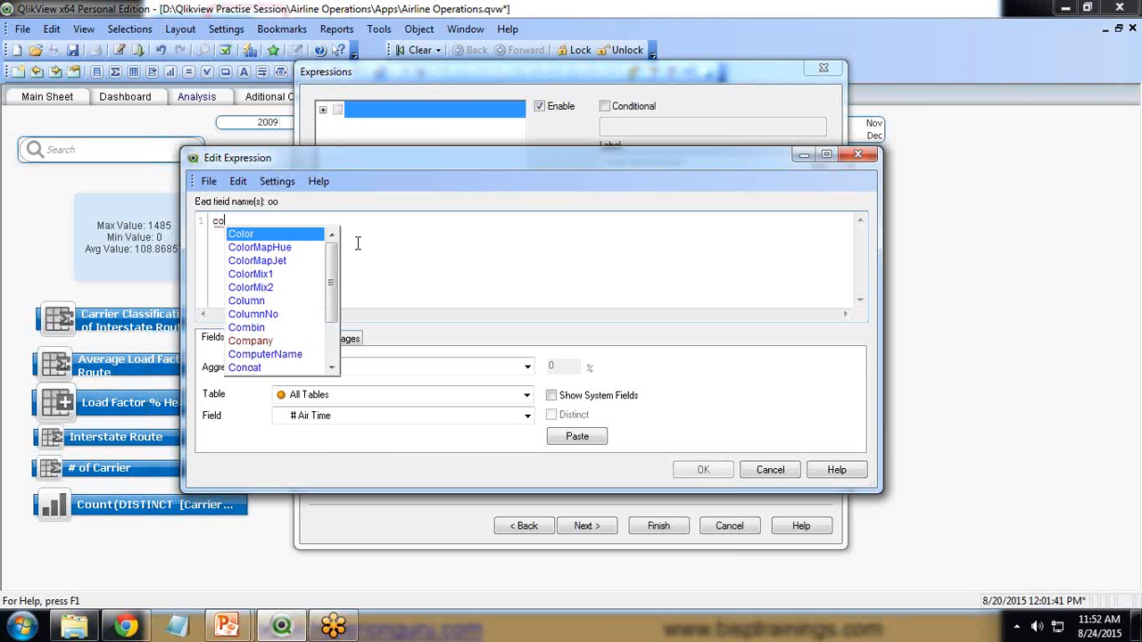
{"action": "type", "text": "(di"}
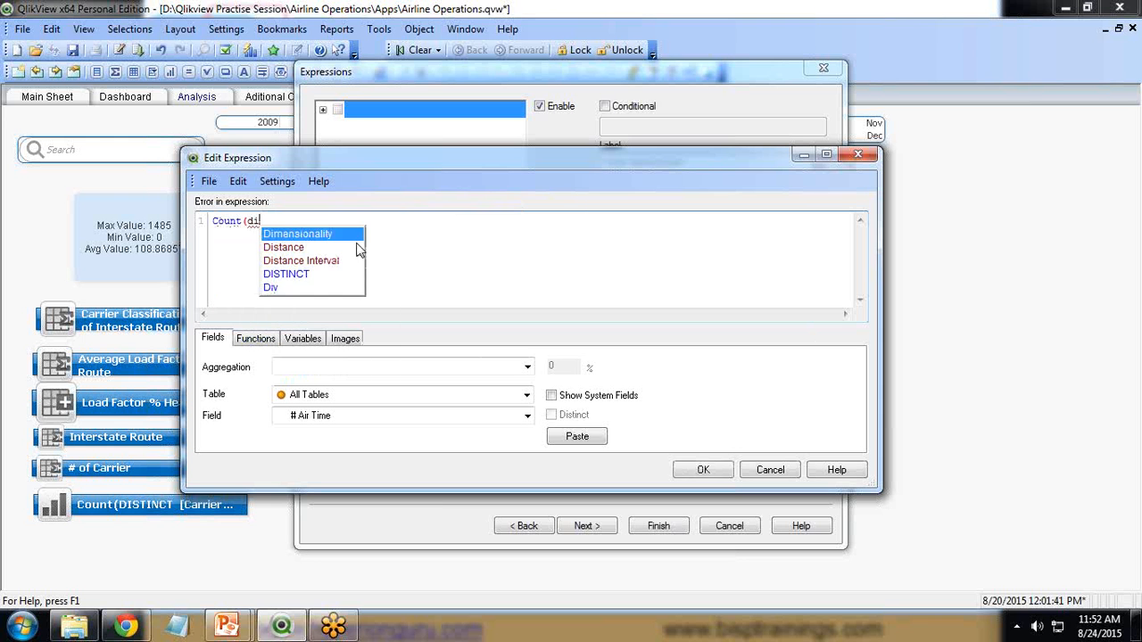
{"action": "key", "text": "Down"}
{"action": "key", "text": "Down"}
{"action": "key", "text": "Return"}
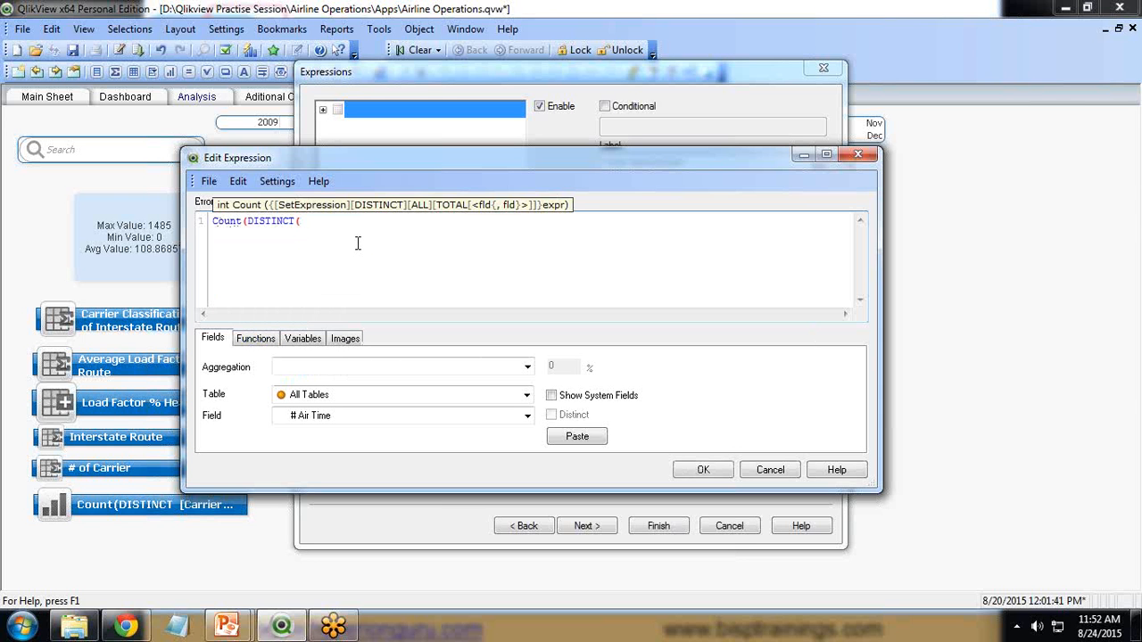
{"action": "type", "text": "fro"}
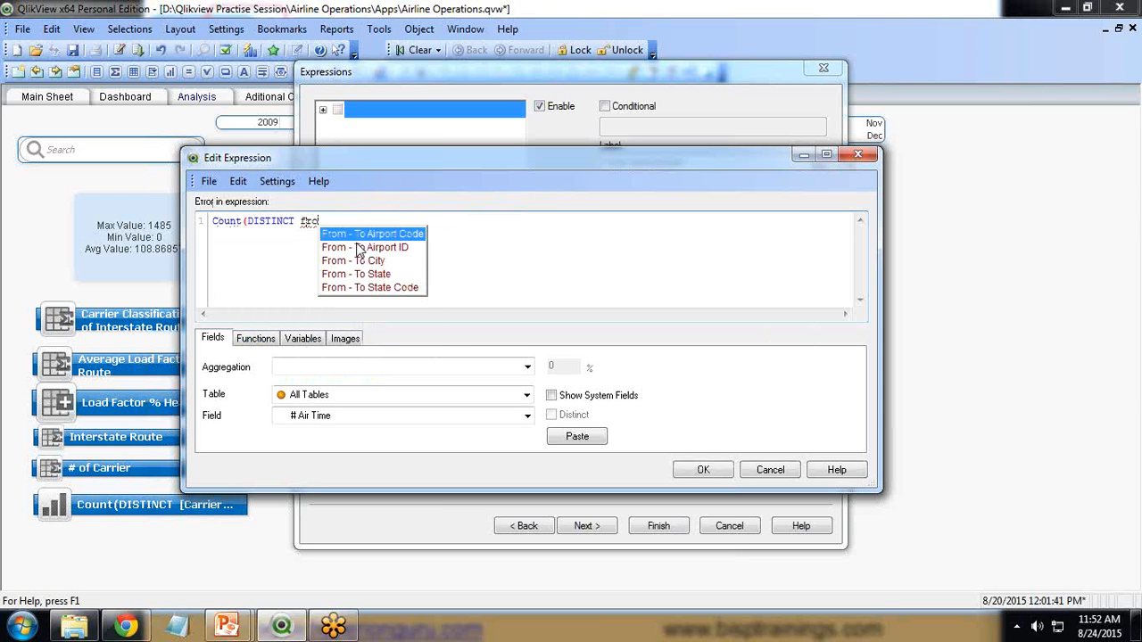
{"action": "key", "text": "Escape"}
{"action": "key", "text": "BackSpace"}
{"action": "key", "text": "BackSpace"}
{"action": "key", "text": "BackSpace"}
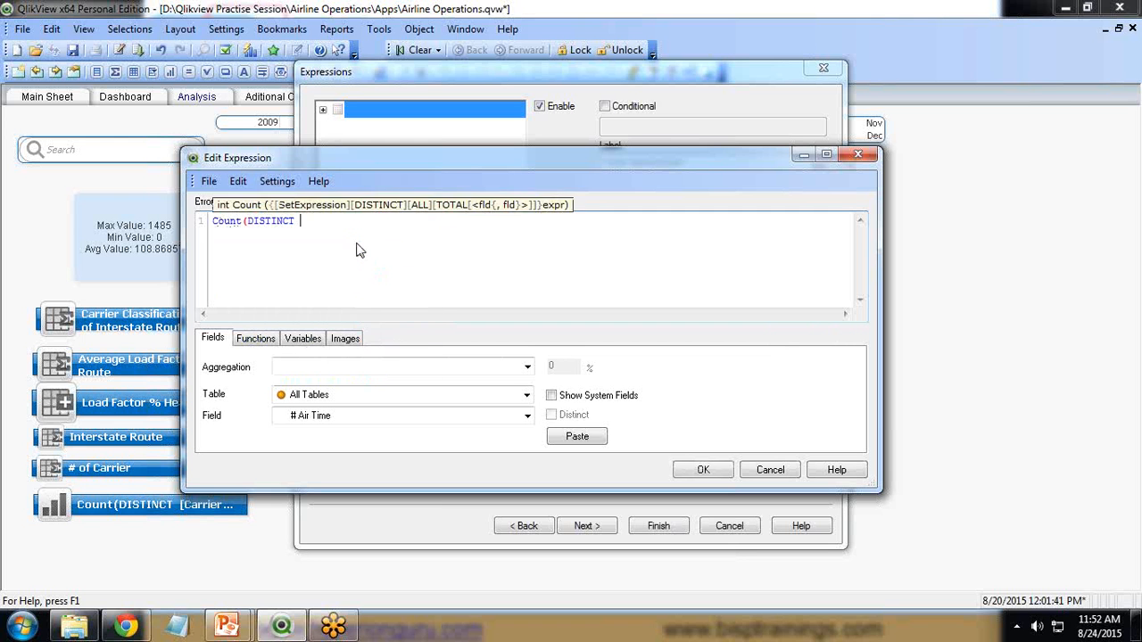
Step: Complete the expression as Count(DISTINCT [From - To State Code]) and accept it
{"action": "type", "text": "from"}
{"action": "key", "text": "Down"}
{"action": "key", "text": "Down"}
{"action": "key", "text": "Down"}
{"action": "key", "text": "Return"}
{"action": "type", "text": ")"}
{"action": "left_click", "coordinate": [703, 468]}
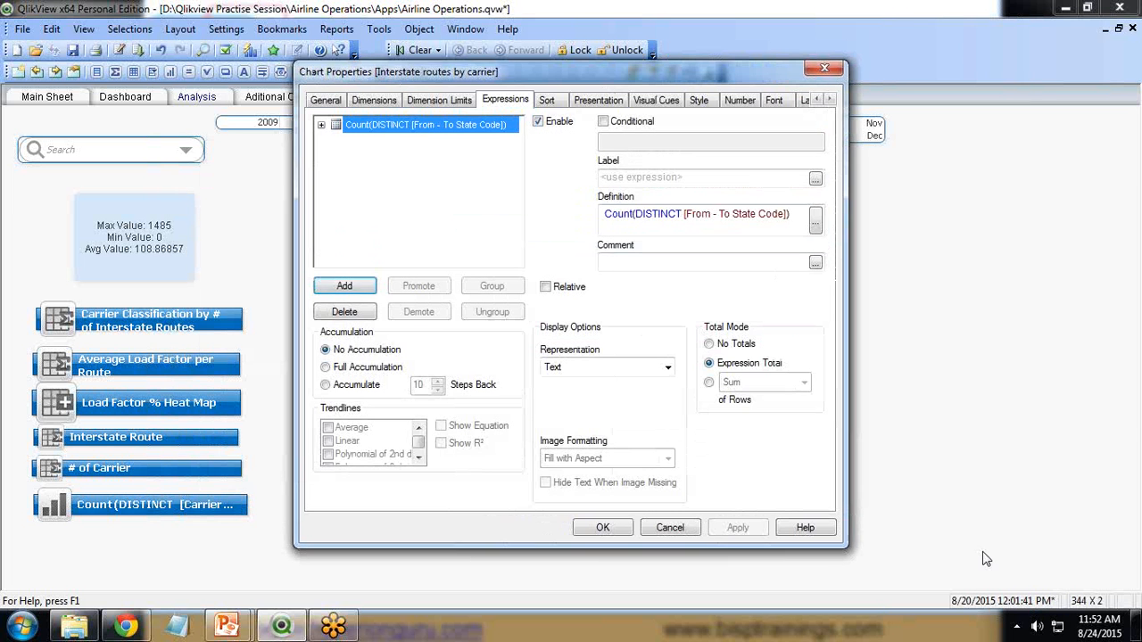
Step: Label the expression 'Interstate Routes' and apply the chart properties
{"action": "left_click", "coordinate": [643, 182]}
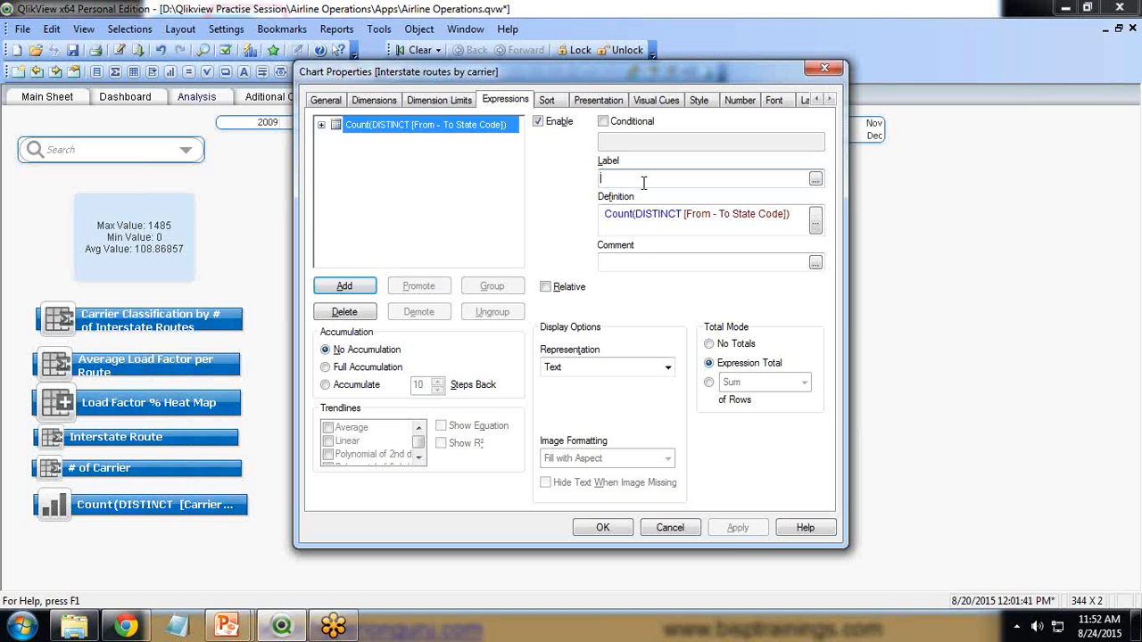
{"action": "type", "text": "Inter"}
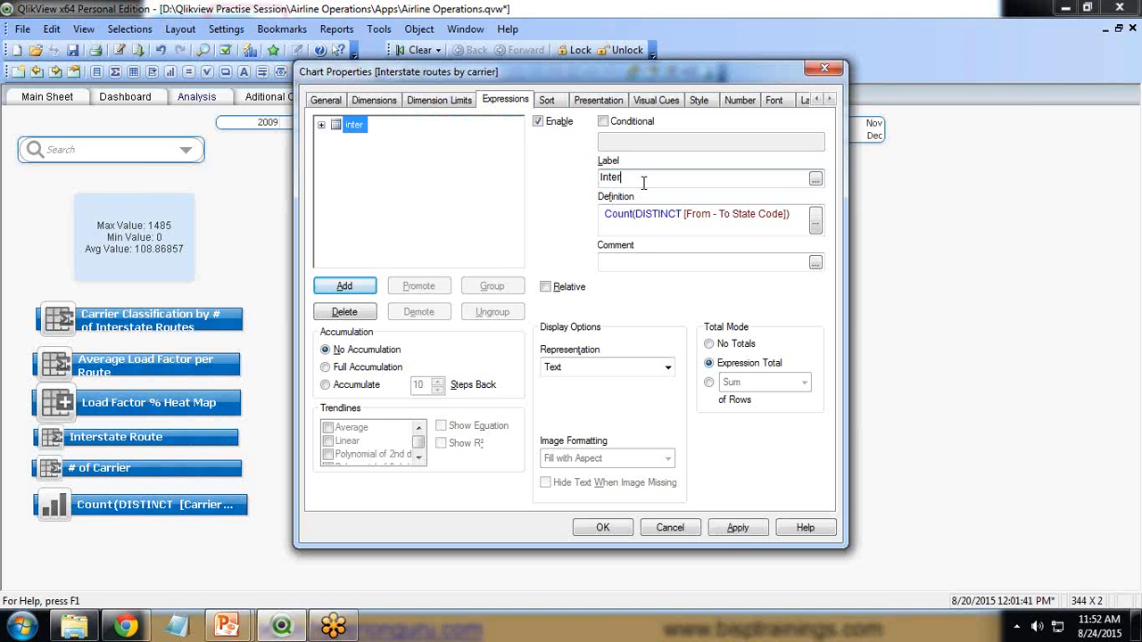
{"action": "type", "text": "state Routes"}
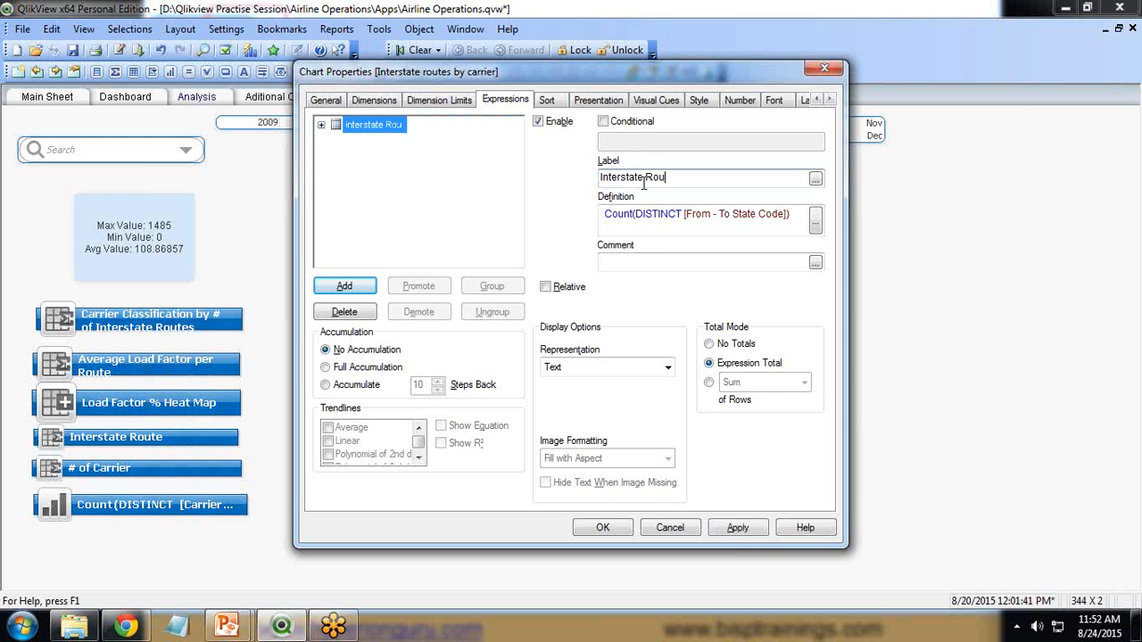
{"action": "left_click", "coordinate": [754, 529]}
{"action": "left_click", "coordinate": [595, 528]}
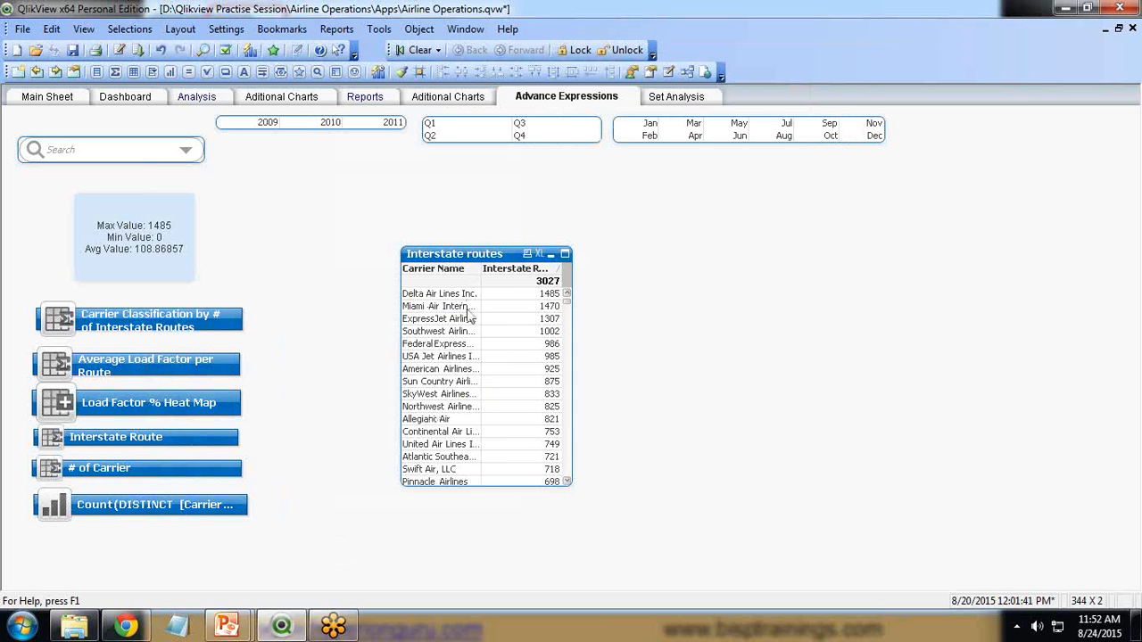
Step: Set the Interstate Routes number format to Integer and widen the table so its column header fits
{"action": "right_click", "coordinate": [468, 258]}
{"action": "left_click", "coordinate": [486, 263]}
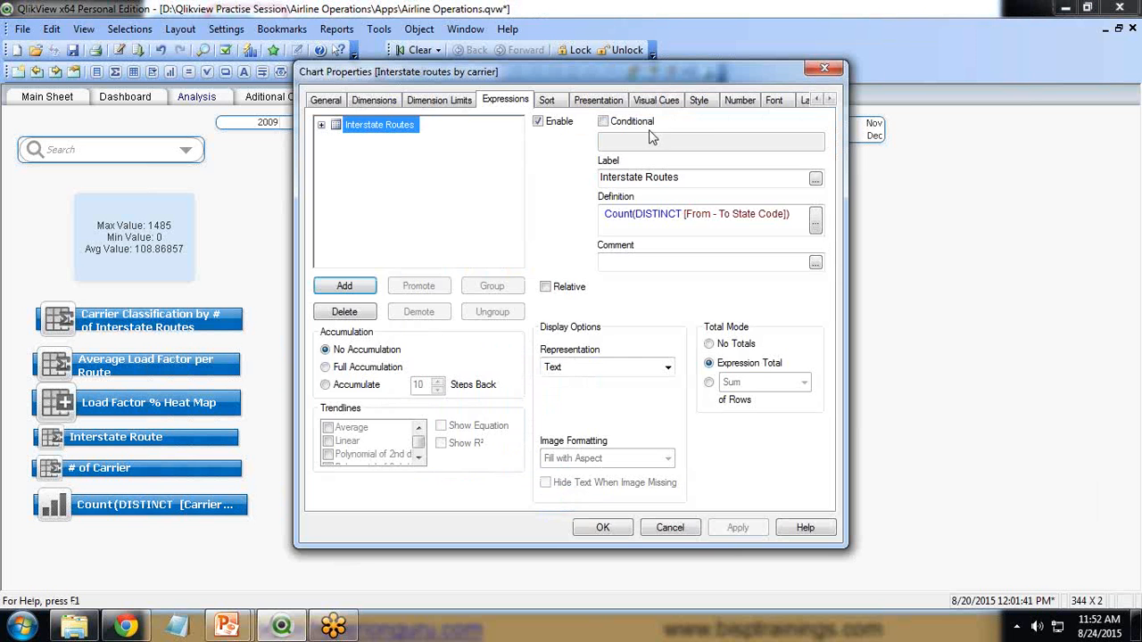
{"action": "left_click", "coordinate": [740, 100]}
{"action": "left_click", "coordinate": [473, 183]}
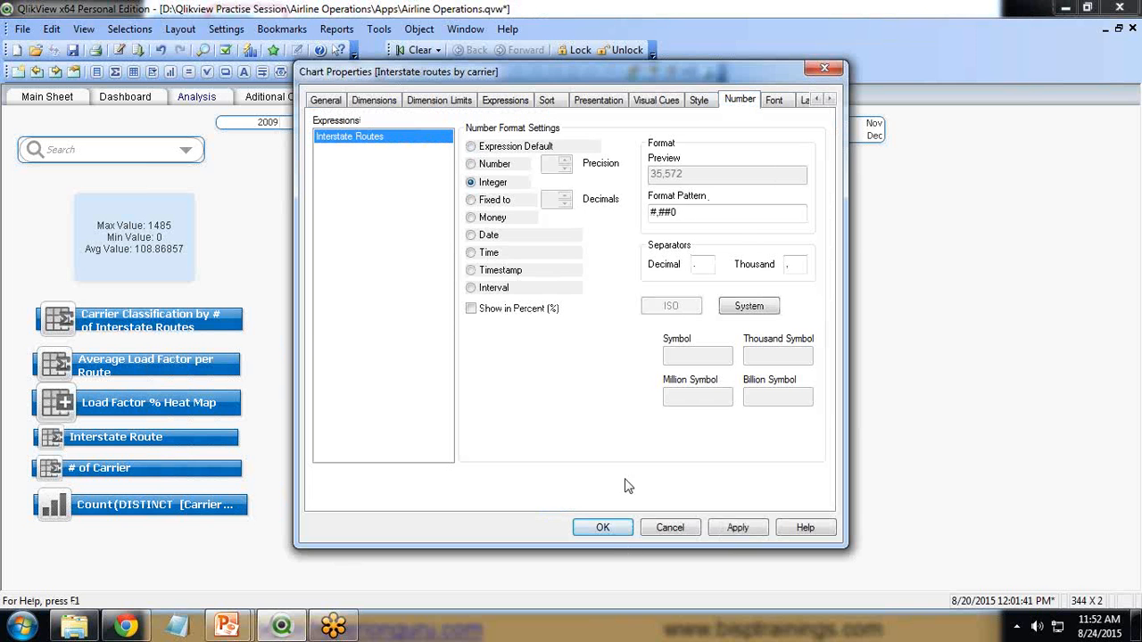
{"action": "double_click", "coordinate": [657, 212]}
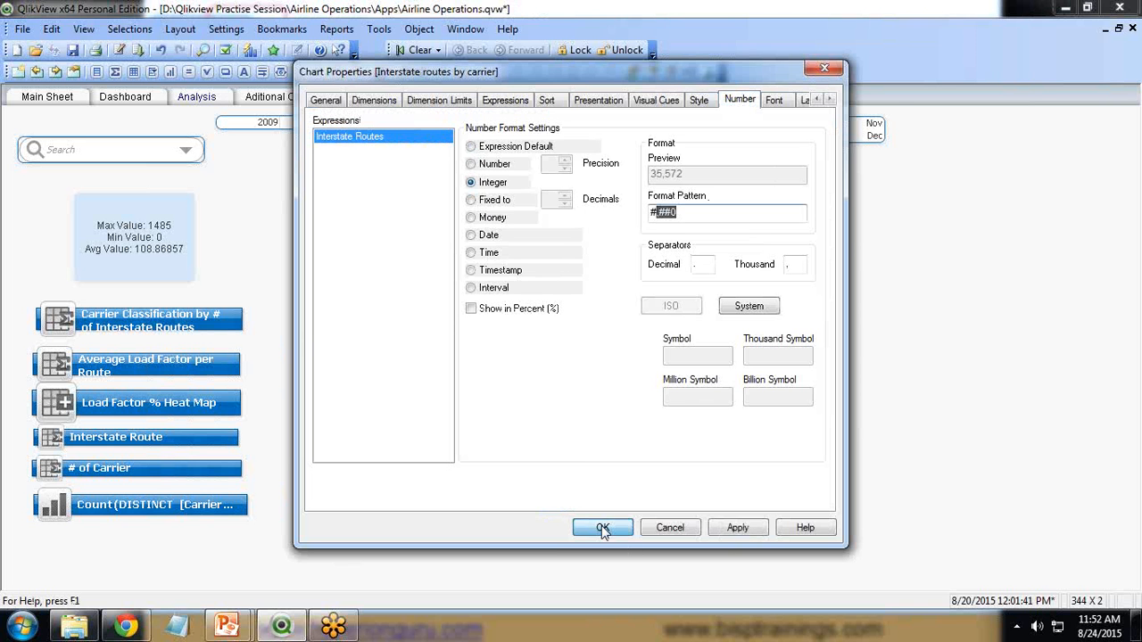
{"action": "left_click", "coordinate": [603, 527]}
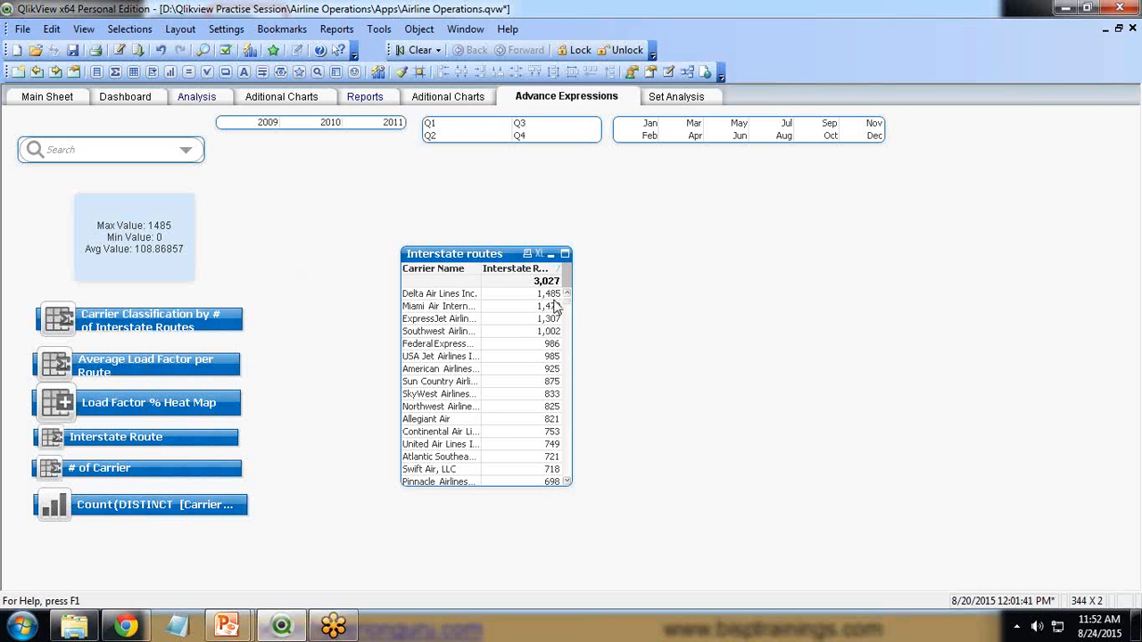
{"action": "left_click_drag", "start_coordinate": [578, 266], "coordinate": [596, 265]}
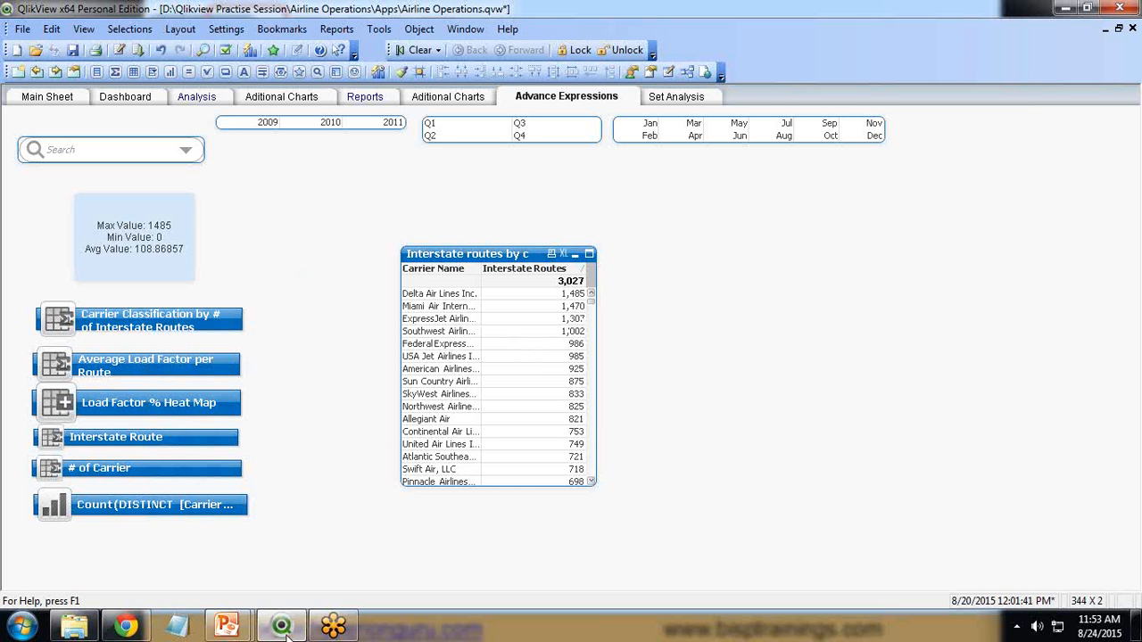
Step: Advance the PowerPoint slide show to the Carrier Classification slide and underline the words 'number of interstate' in its text
{"action": "mouse_move", "coordinate": [239, 631]}
{"action": "mouse_move", "coordinate": [285, 560]}
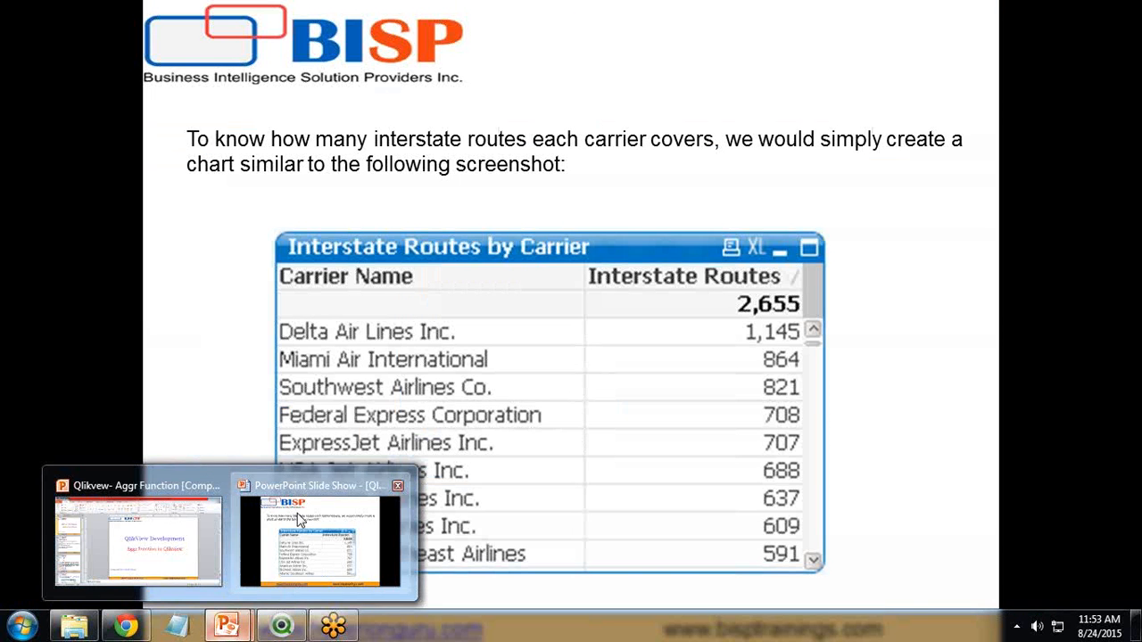
{"action": "left_click", "coordinate": [300, 522]}
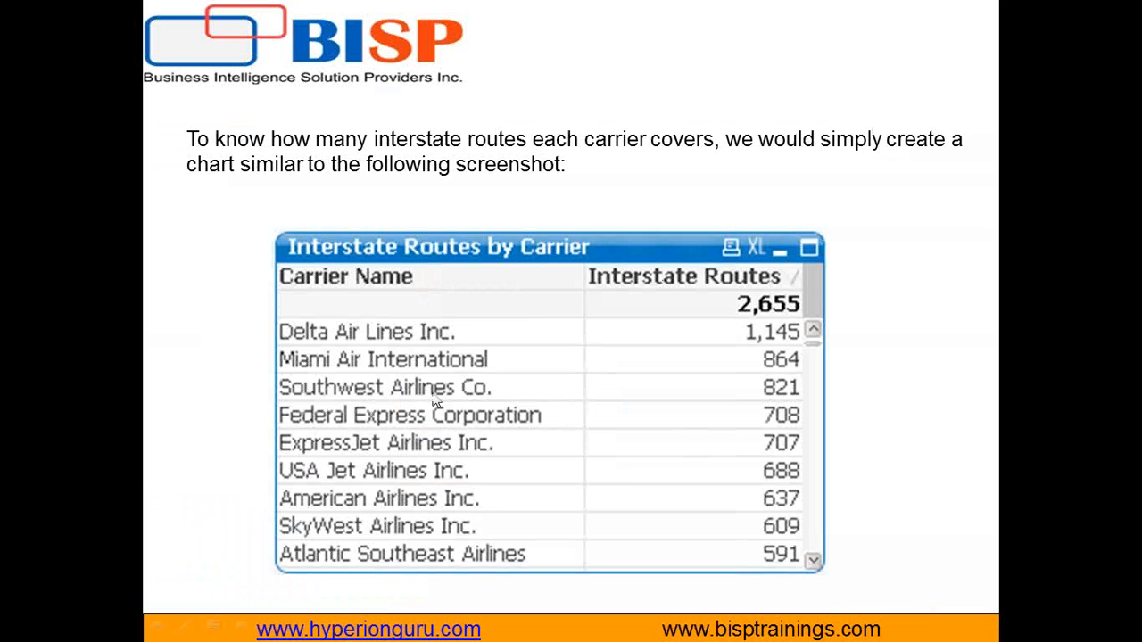
{"action": "left_click", "coordinate": [513, 443]}
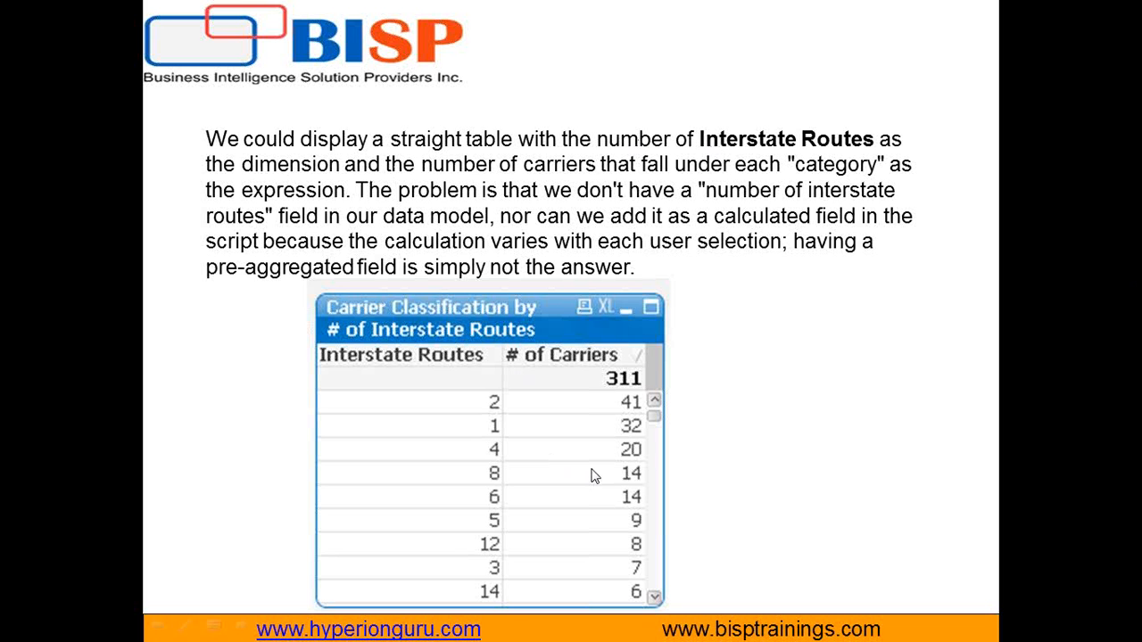
{"action": "key", "text": "alt+Tab"}
{"action": "left_click_drag", "start_coordinate": [680, 201], "coordinate": [896, 201]}
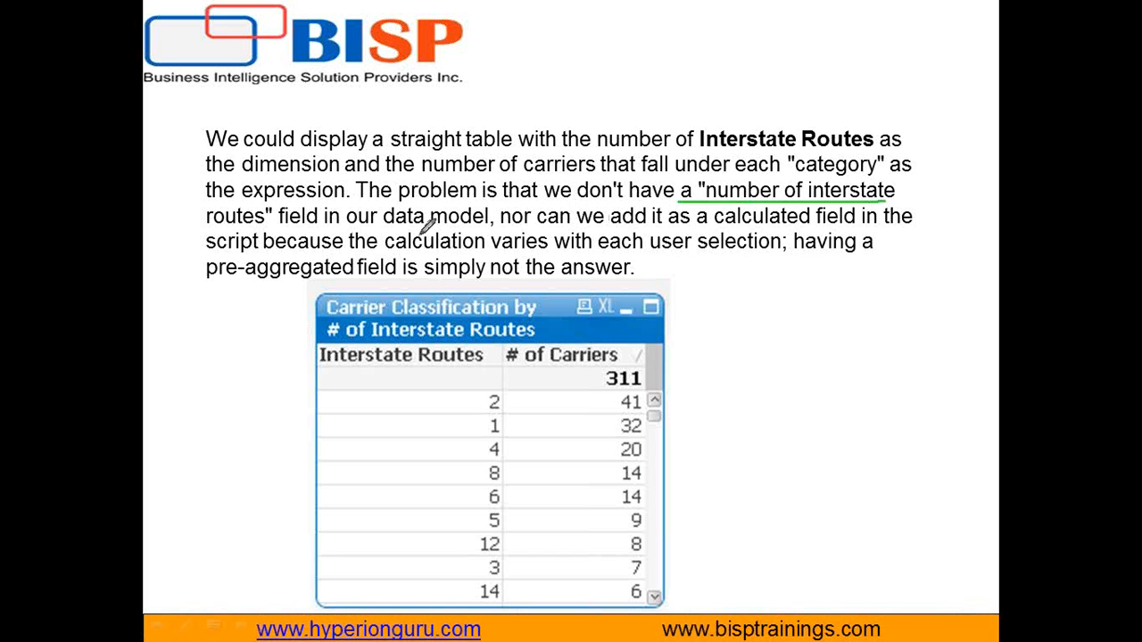